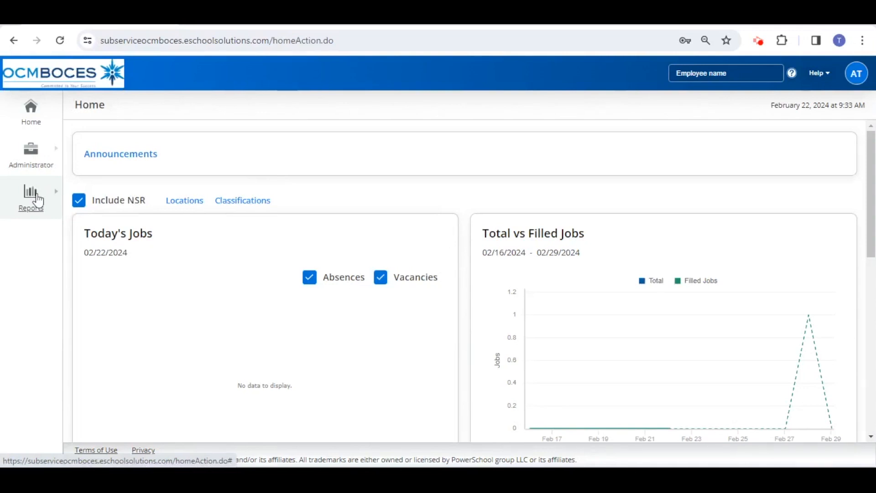
Bookmark the Substitute Detail report in the list of customizable reports
click(31, 211)
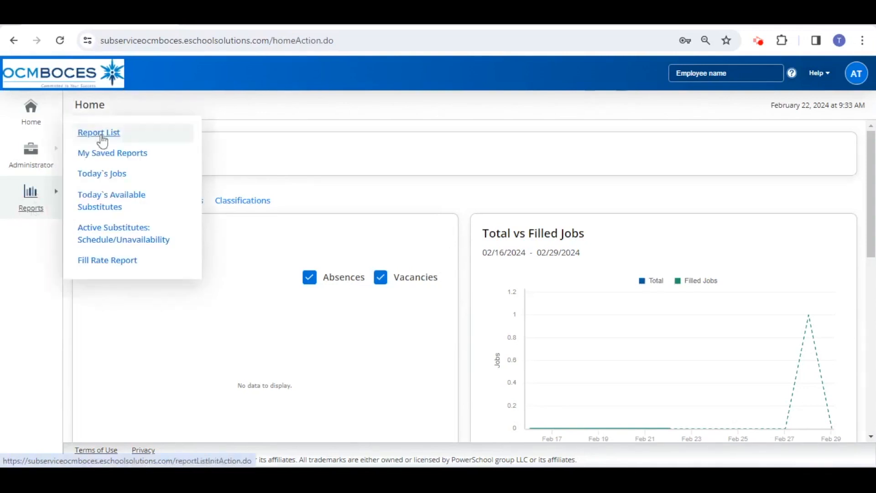
click(100, 135)
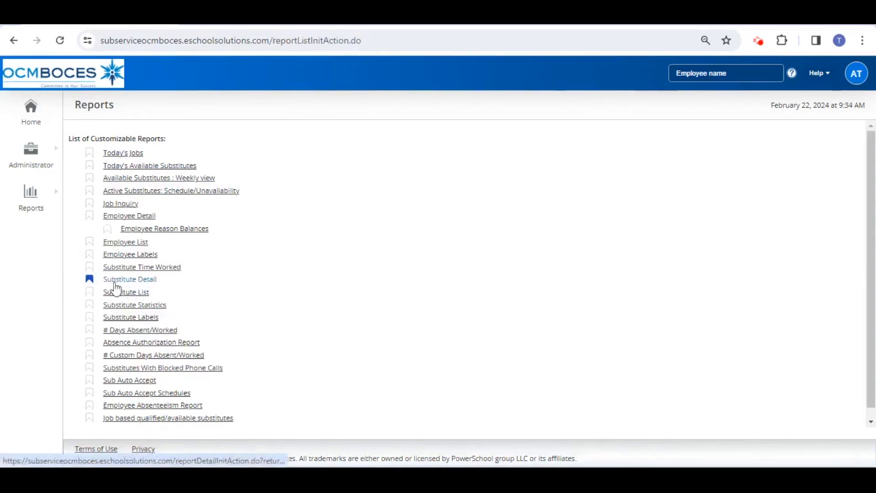
click(90, 279)
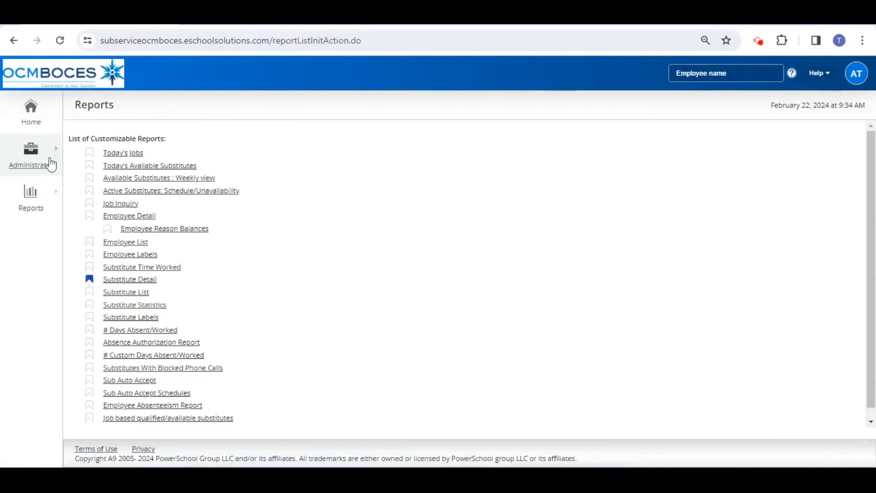
Open the Substitute Detail report from the home page and include Access ID and Priority Lists among its display fields
click(40, 130)
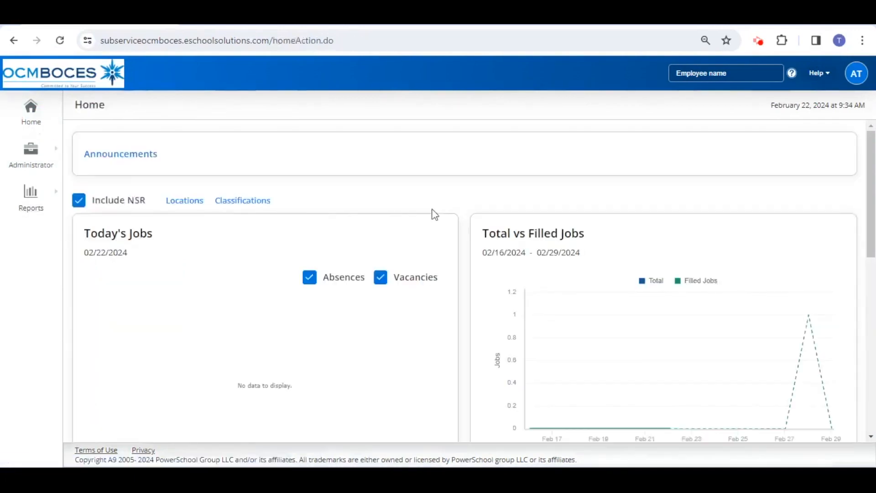
scroll(434, 215, down, 8)
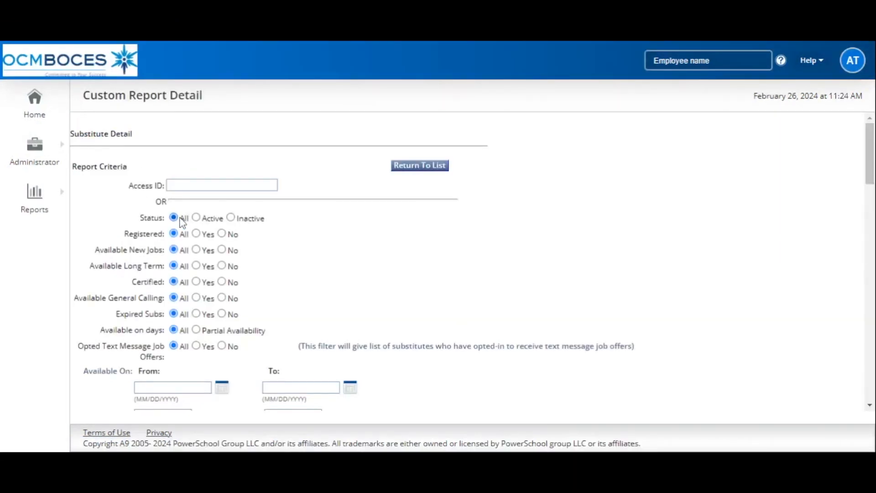
scroll(197, 222, down, 9)
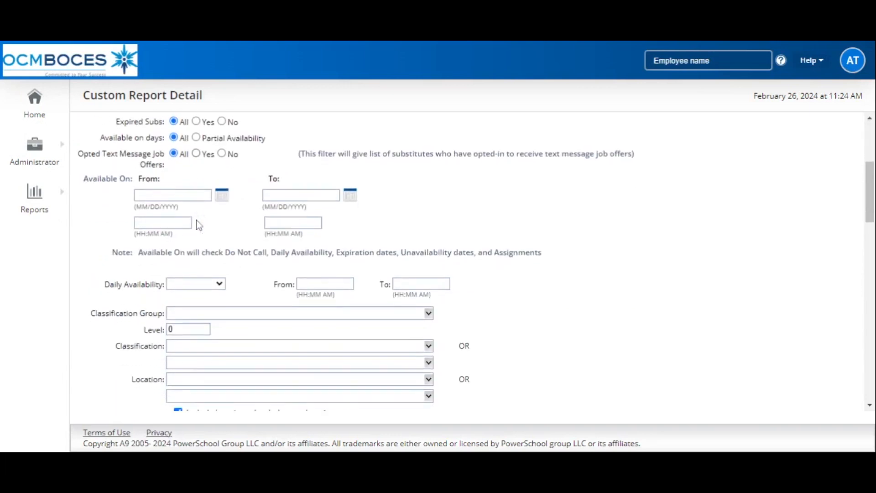
scroll(196, 220, down, 7)
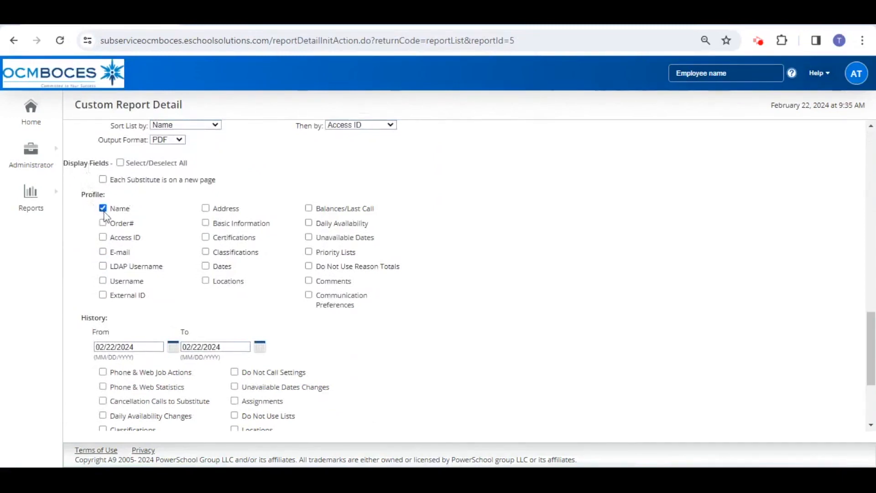
click(103, 237)
drag(359, 254, 319, 261)
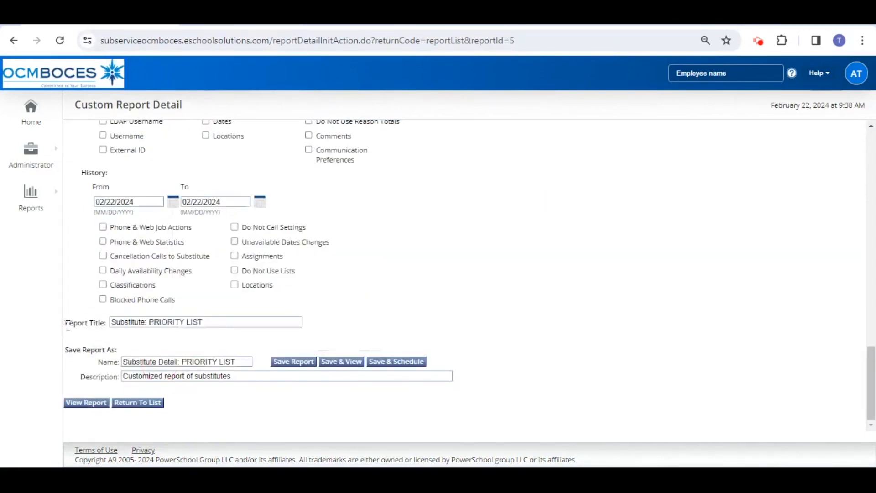
View the report titled Substitute: PRIORITY LIST and read through the priority list entries on both pages
drag(67, 325, 110, 330)
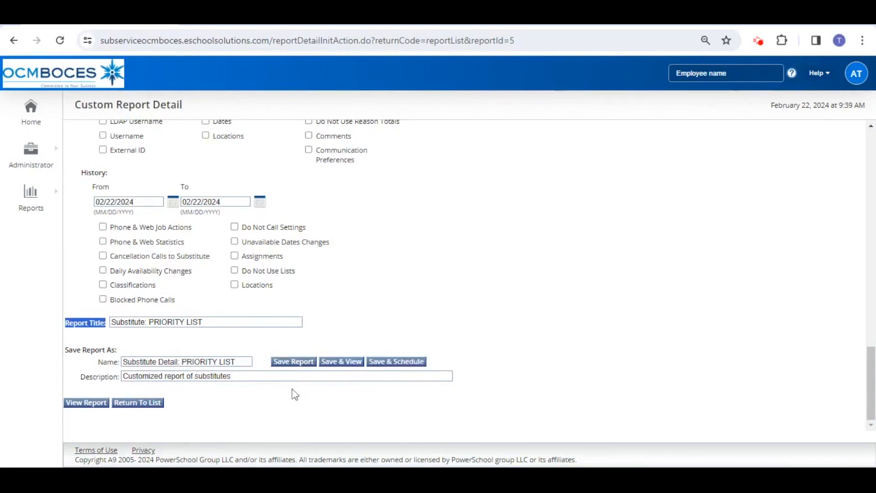
click(92, 410)
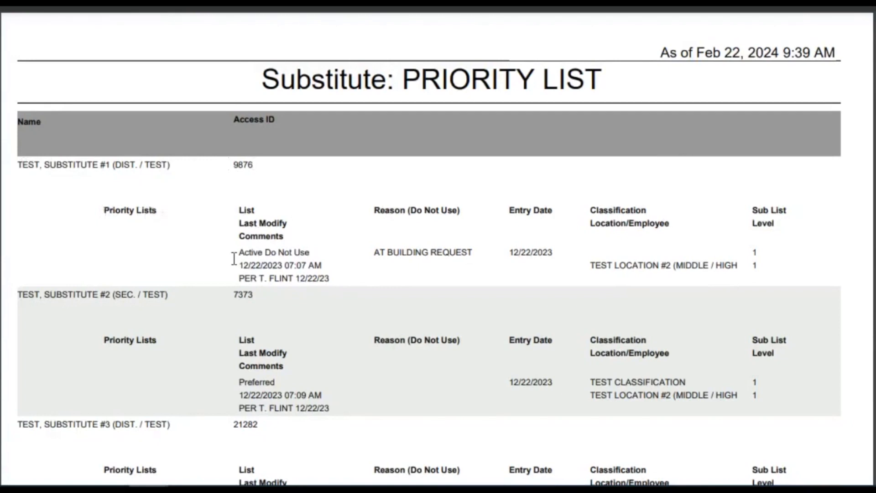
scroll(235, 221, down, 2)
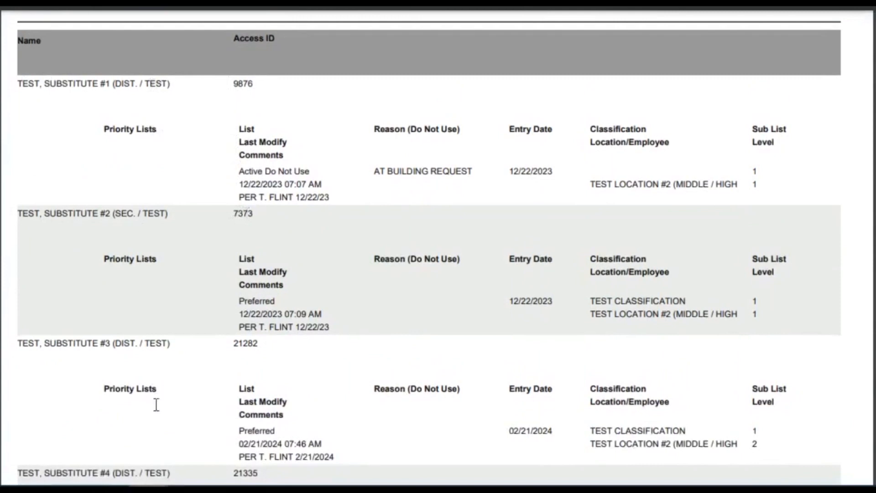
scroll(155, 415, down, 7)
scroll(151, 406, down, 5)
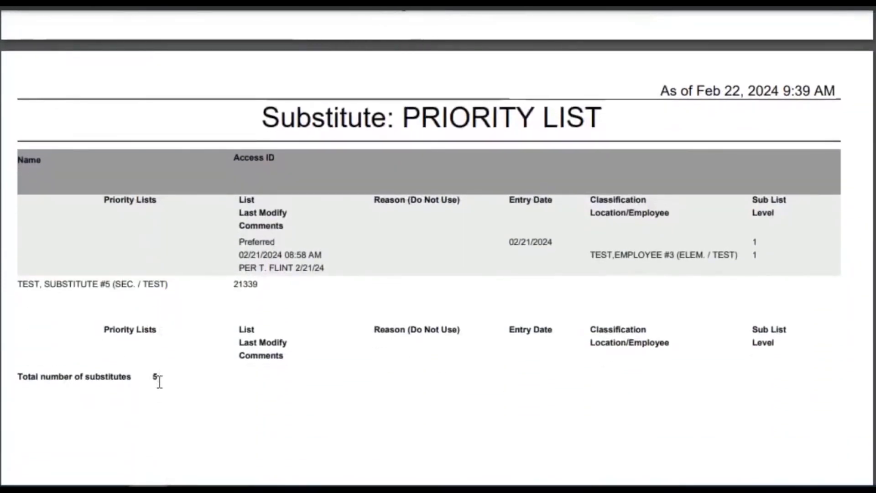
scroll(232, 391, up, 10)
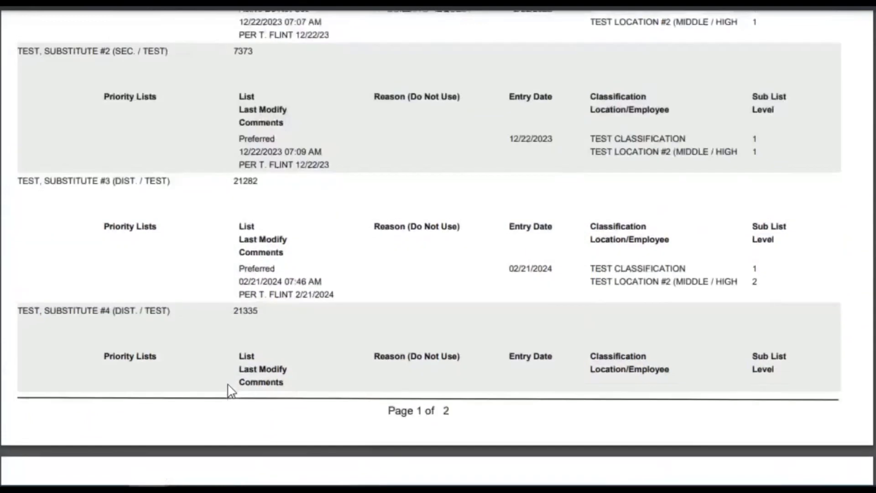
scroll(289, 201, up, 3)
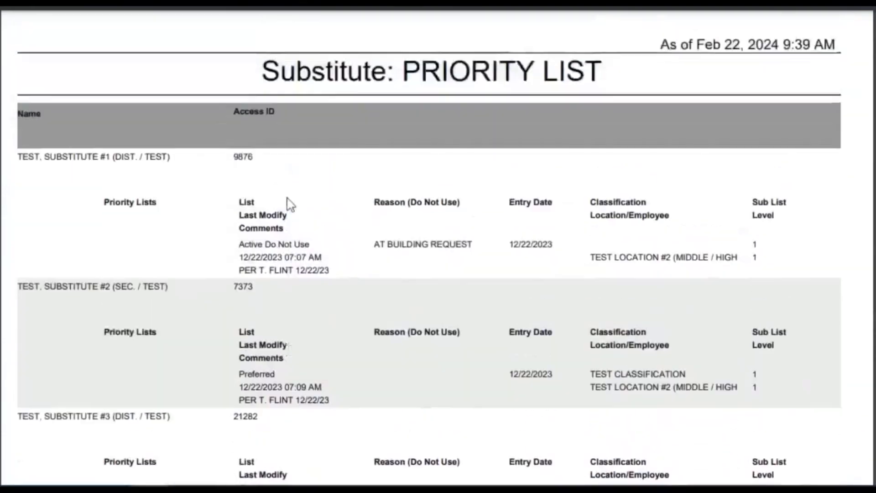
scroll(290, 224, down, 7)
scroll(291, 246, down, 7)
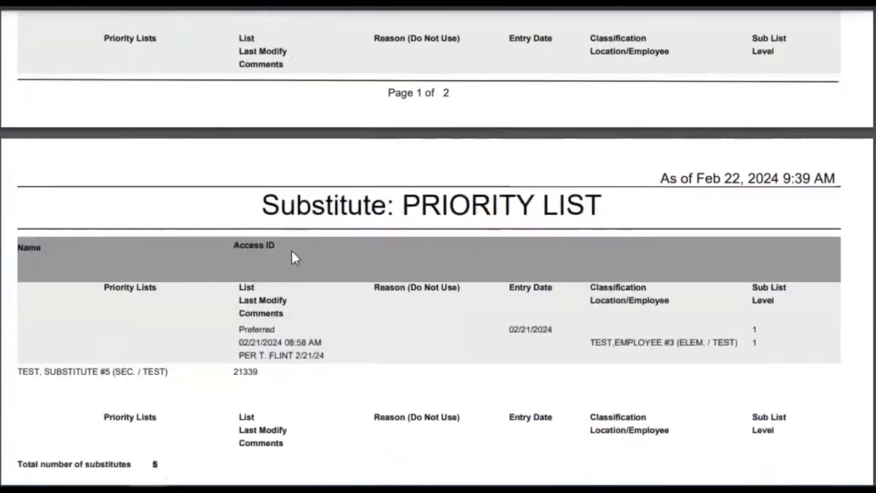
scroll(286, 356, up, 15)
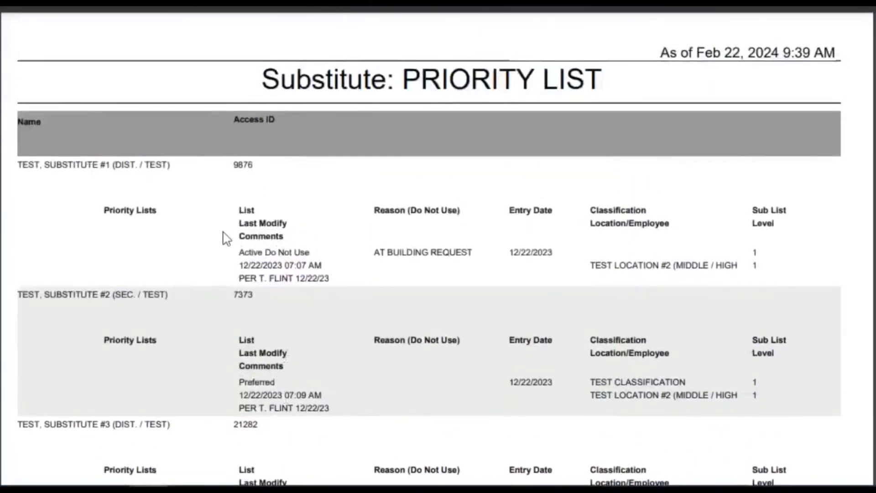
Examine the first substitute's Active Do Not Use entry, including its reason, entry date, last modification and comment
drag(239, 252, 311, 254)
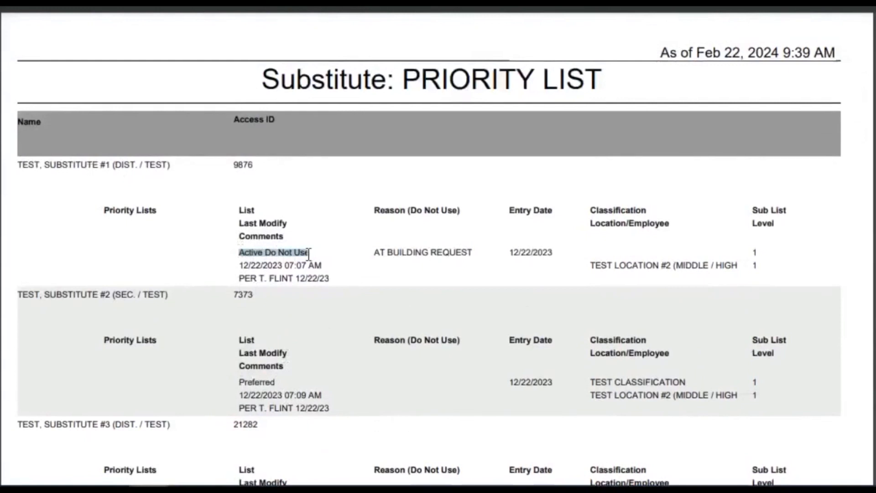
drag(374, 252, 553, 255)
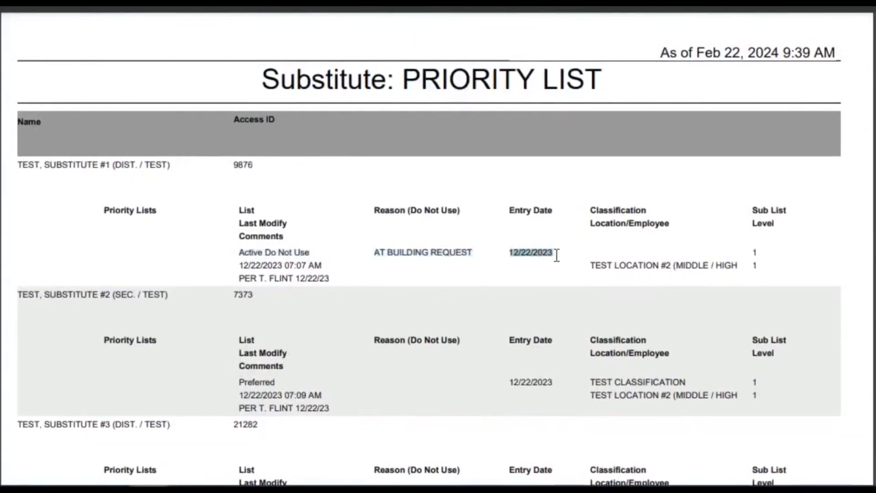
drag(239, 265, 322, 266)
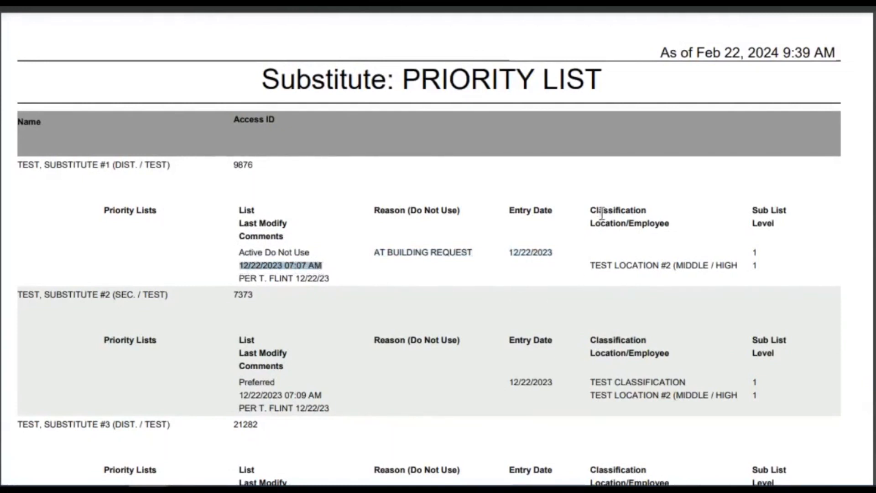
scroll(307, 201, down, 2)
drag(330, 197, 238, 201)
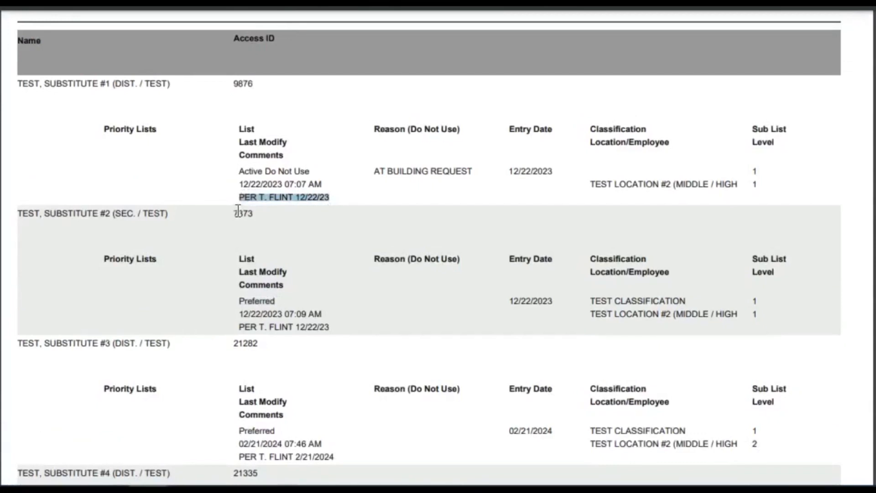
drag(331, 199, 243, 205)
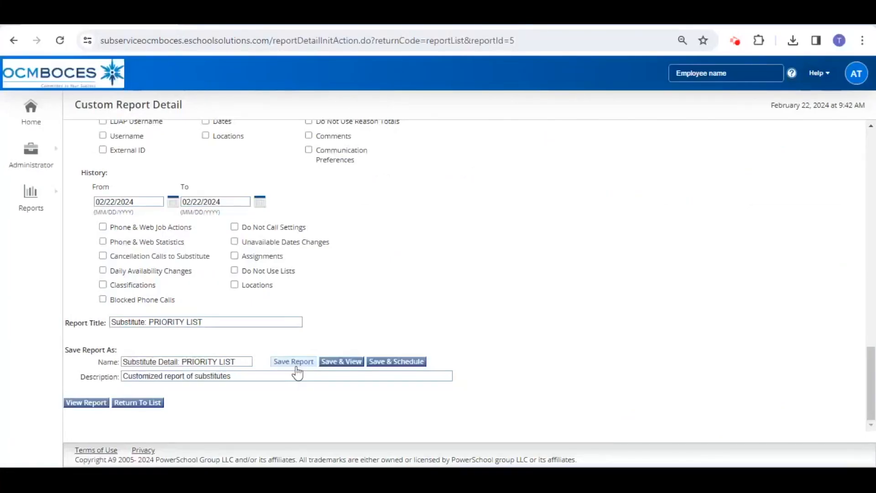
Save the customized report as Substitute Detail: PRIORITY LIST
click(296, 368)
drag(355, 136, 575, 140)
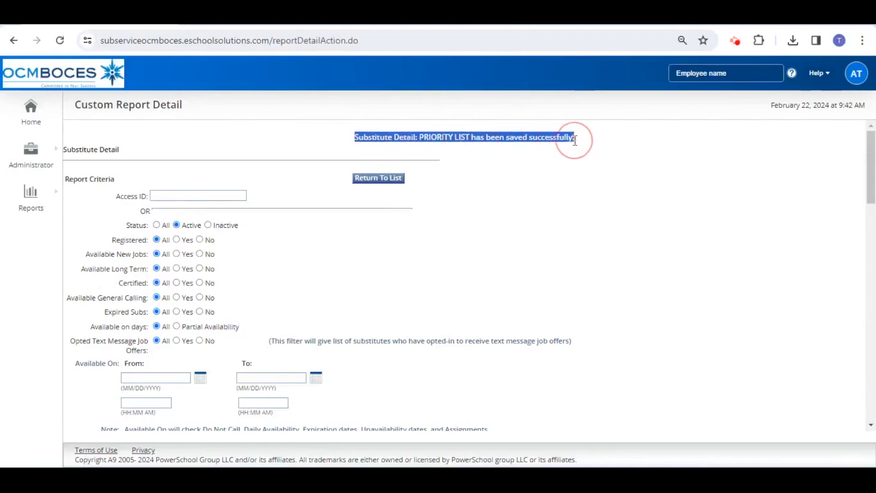
Generate the PRIORITY LIST report from the saved reports and open the resulting PDF
click(54, 199)
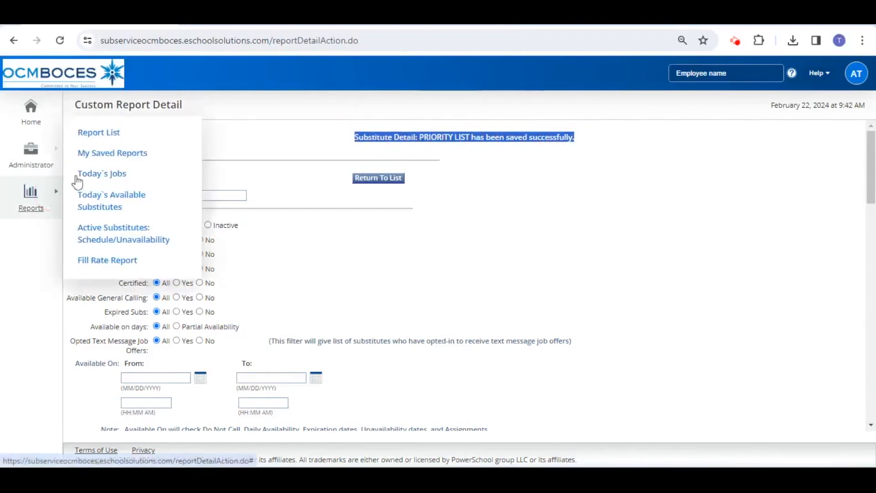
click(94, 160)
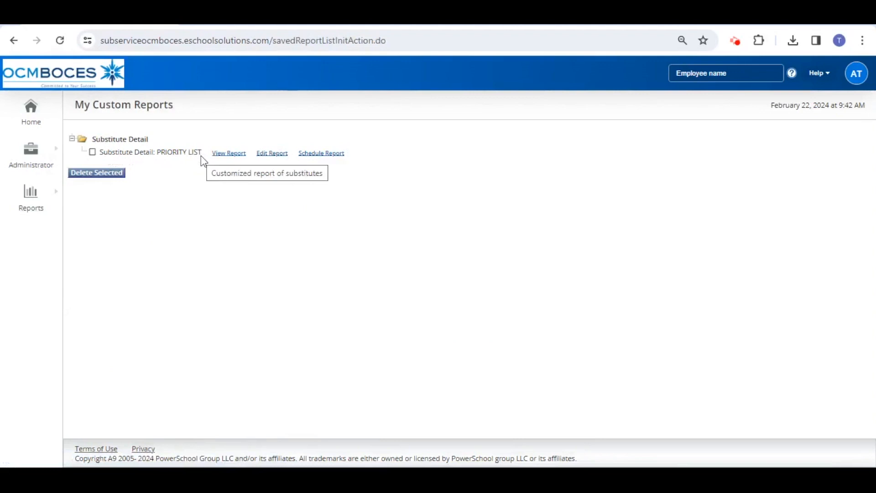
click(224, 159)
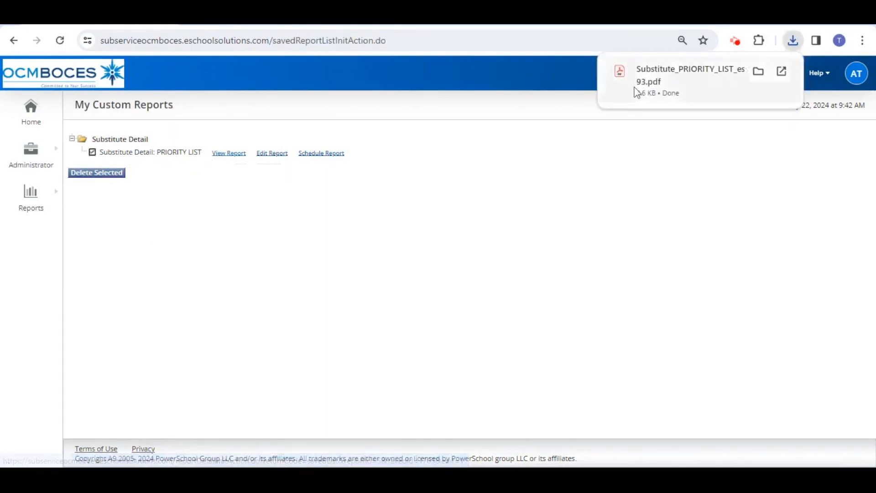
click(659, 87)
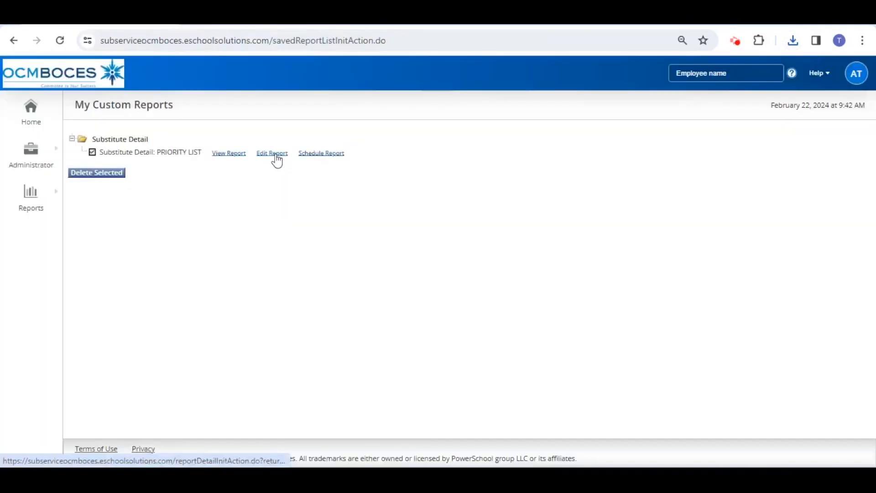
Examine the saved report's editable criteria and its scheduling and email notification options
click(272, 153)
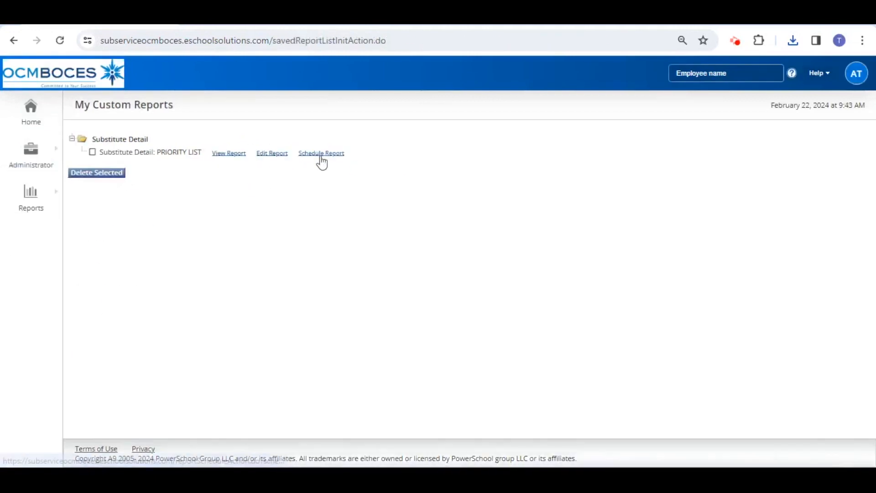
click(321, 155)
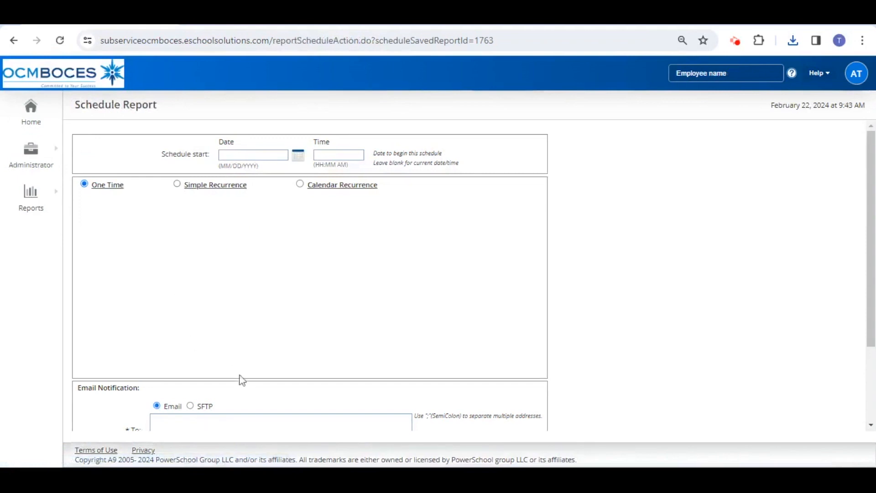
scroll(238, 383, down, 2)
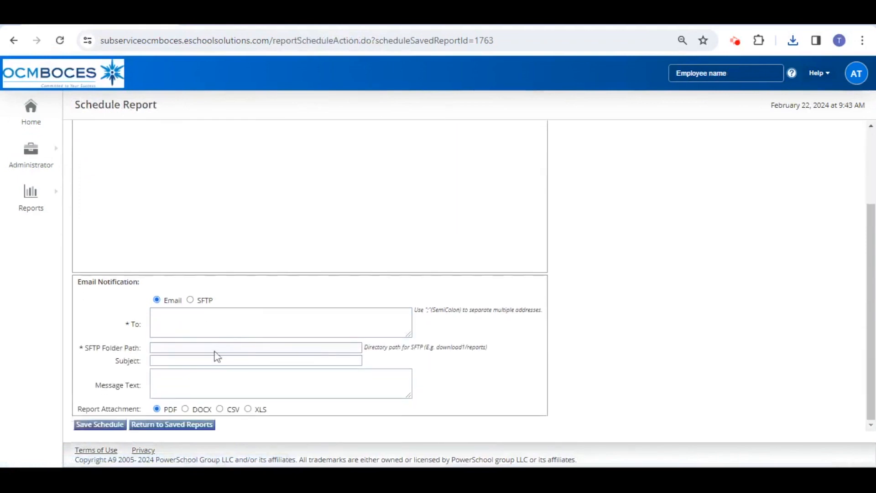
Search the administrator's Priority Lists for entries with the list type Preferred
mouse_move(47, 159)
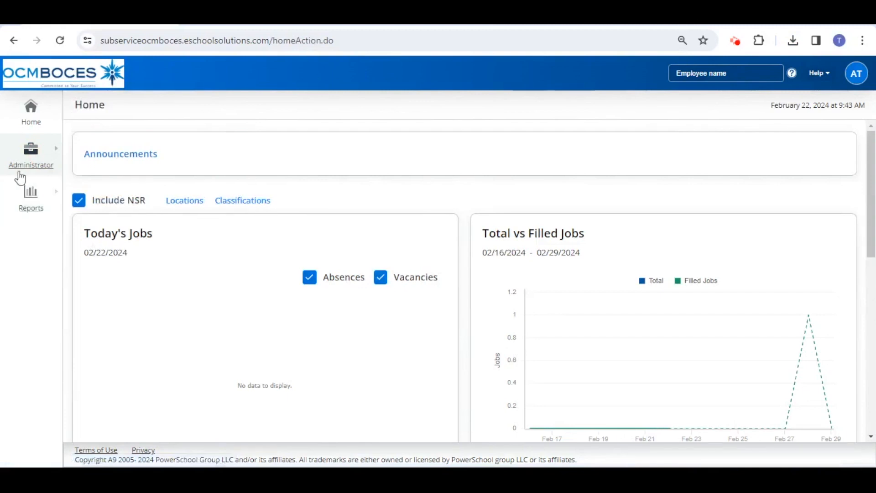
click(36, 169)
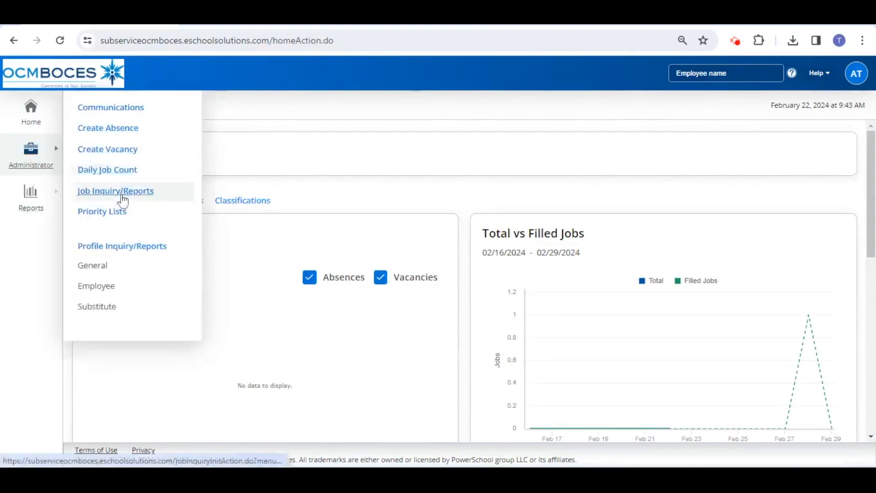
click(116, 217)
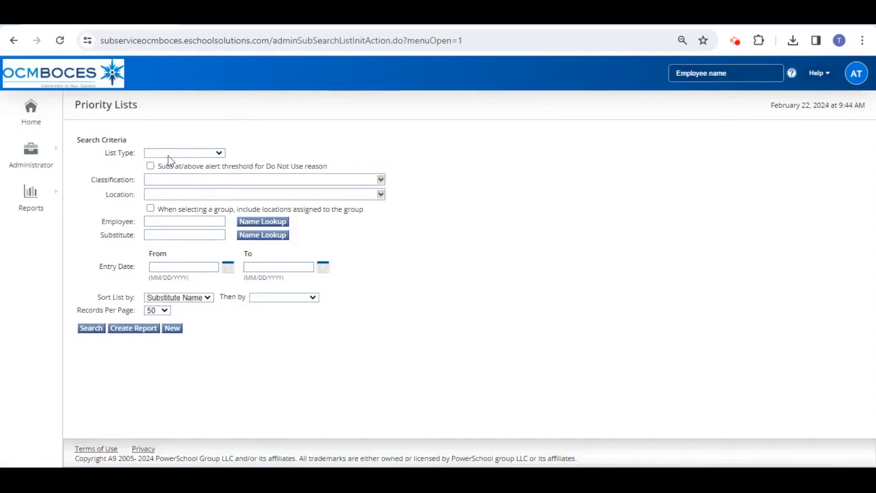
click(168, 155)
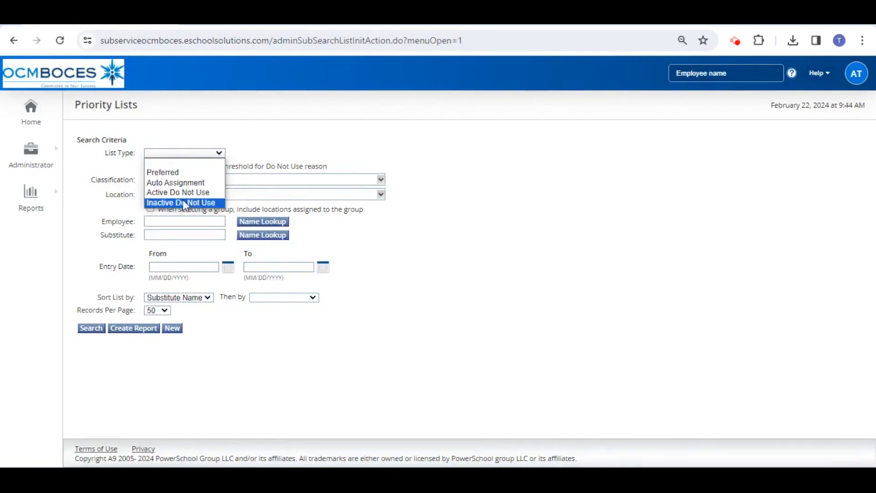
click(176, 174)
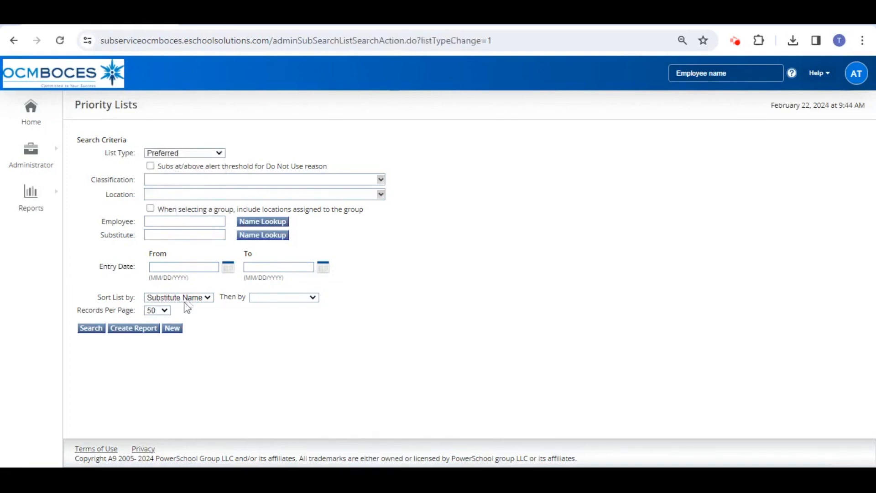
click(92, 329)
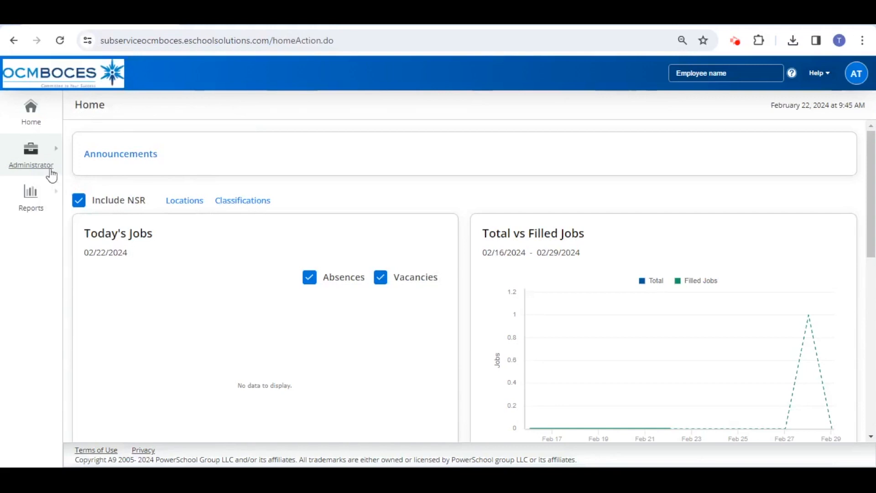
Search the general Profile Inquiry for active profiles whose last name begins with test, and review the list of matches
click(49, 172)
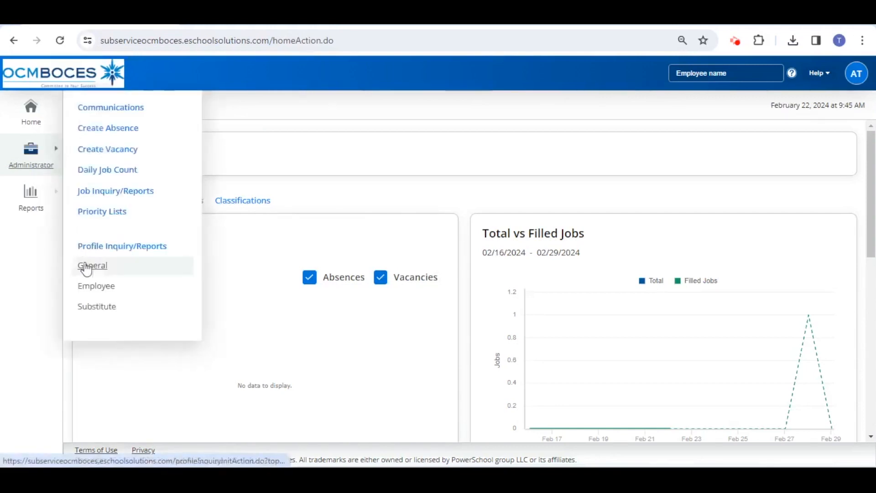
click(88, 271)
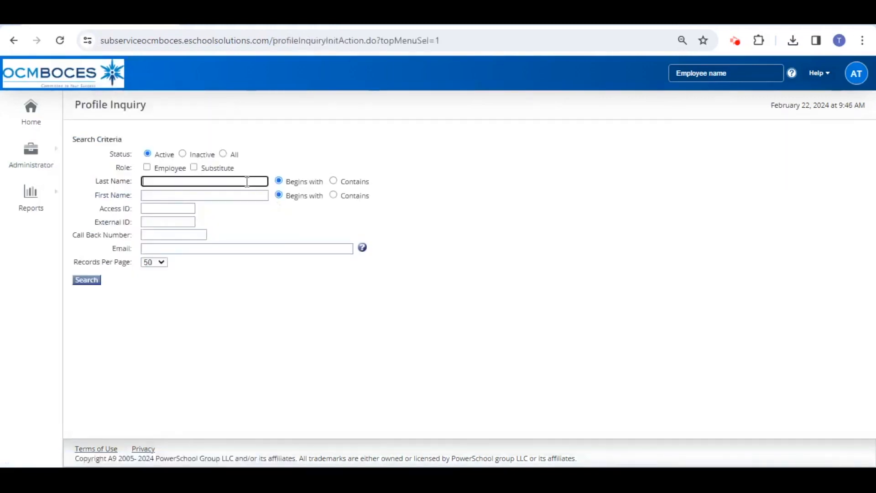
click(247, 182)
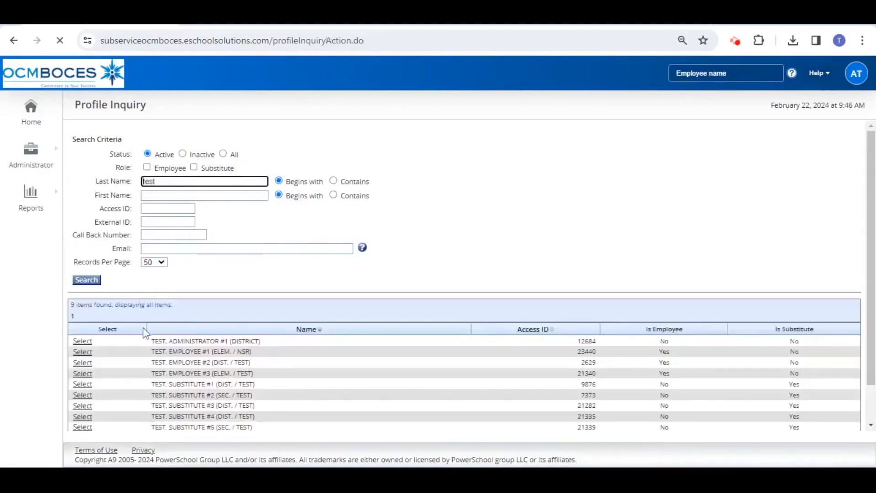
scroll(143, 333, down, 1)
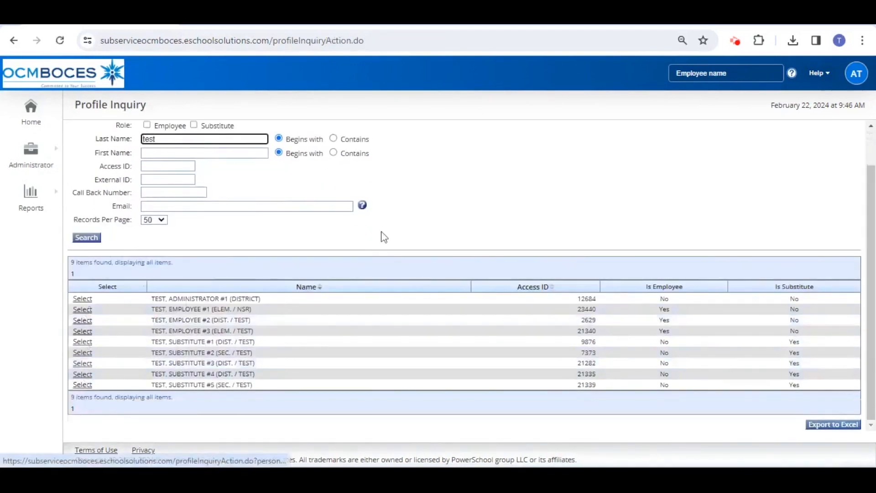
scroll(528, 196, up, 1)
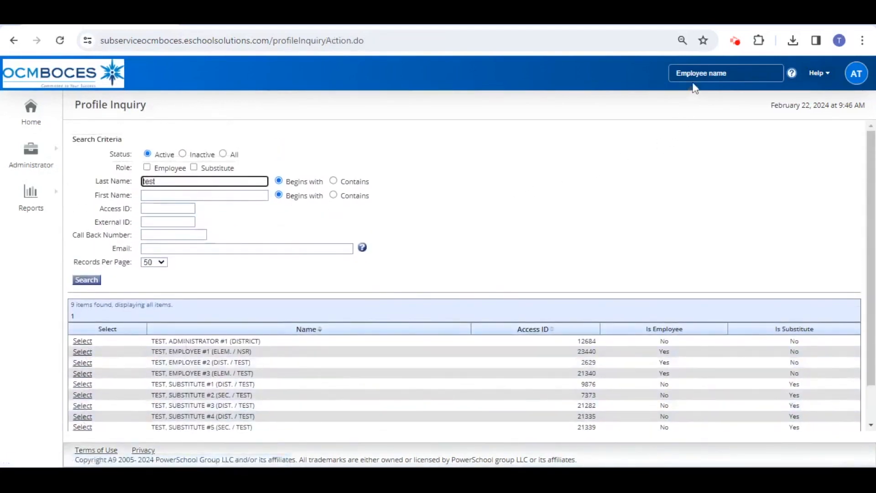
Open the profile of TEST, SUBSTITUTE #2 (SEC. / TEST) through an employee name search for test, and display that substitute's Priority Lists
click(739, 71)
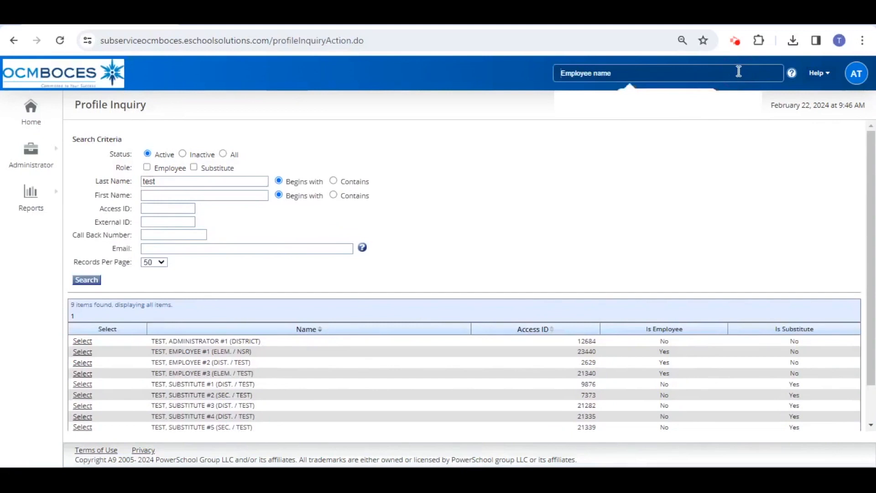
text(test)
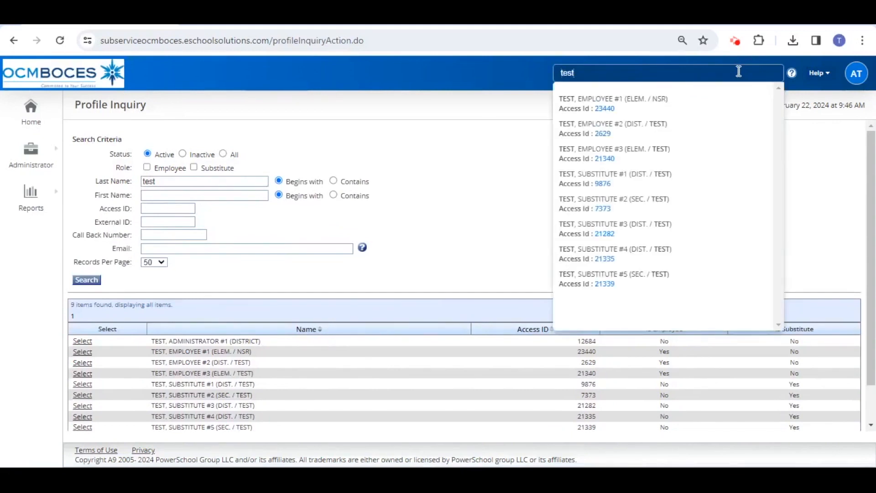
click(619, 209)
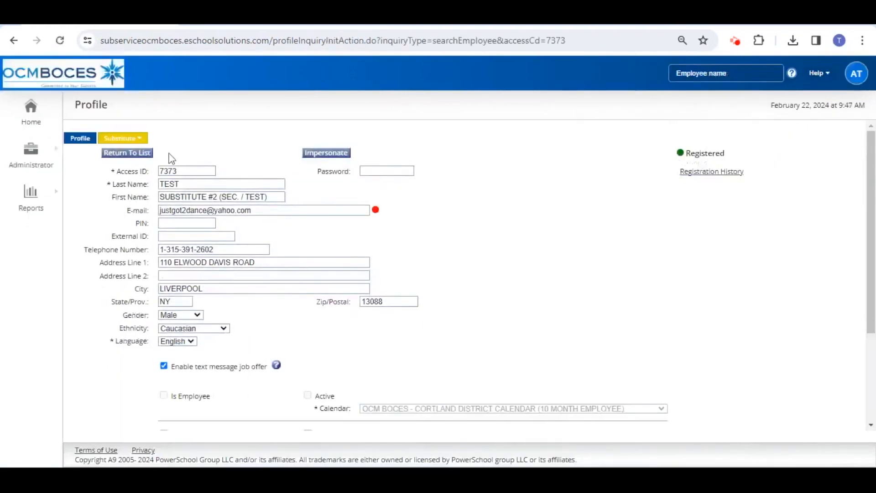
mouse_move(120, 138)
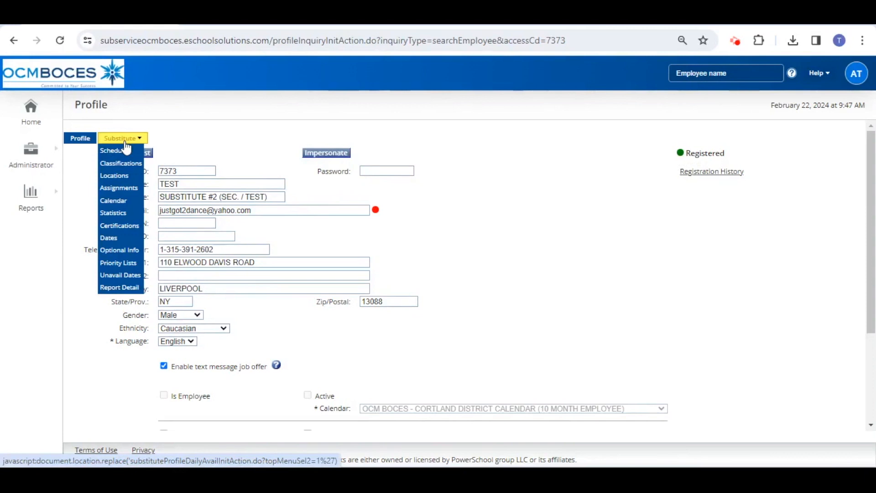
click(125, 271)
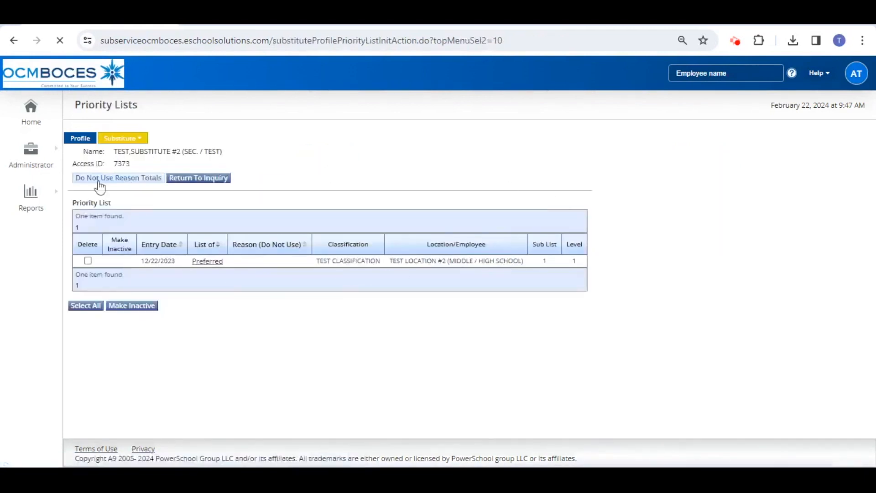